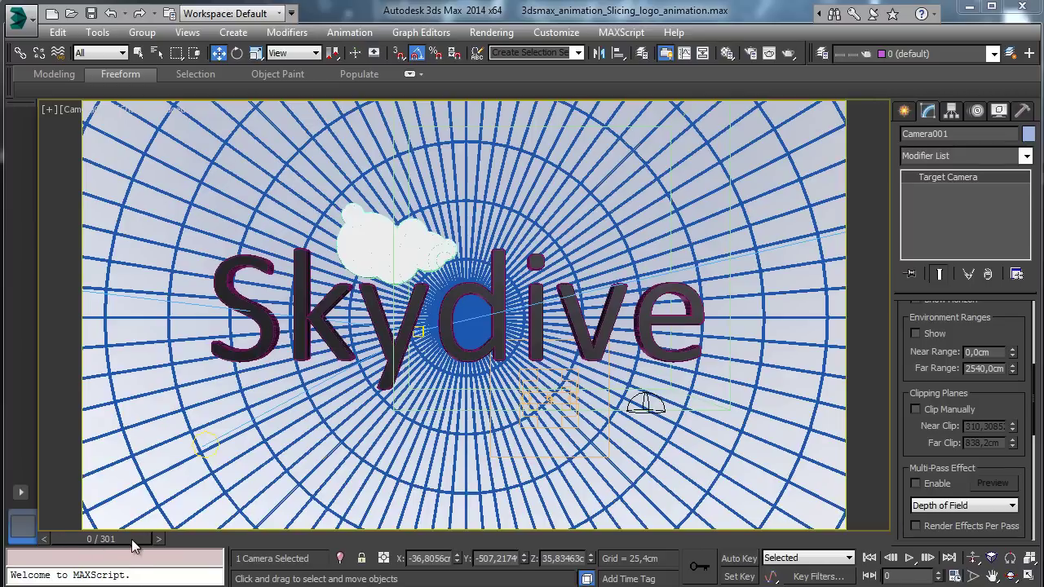
# - Scrub through the logo animation, return to frame 0, and render a test frame
pyautogui.click(951, 558)
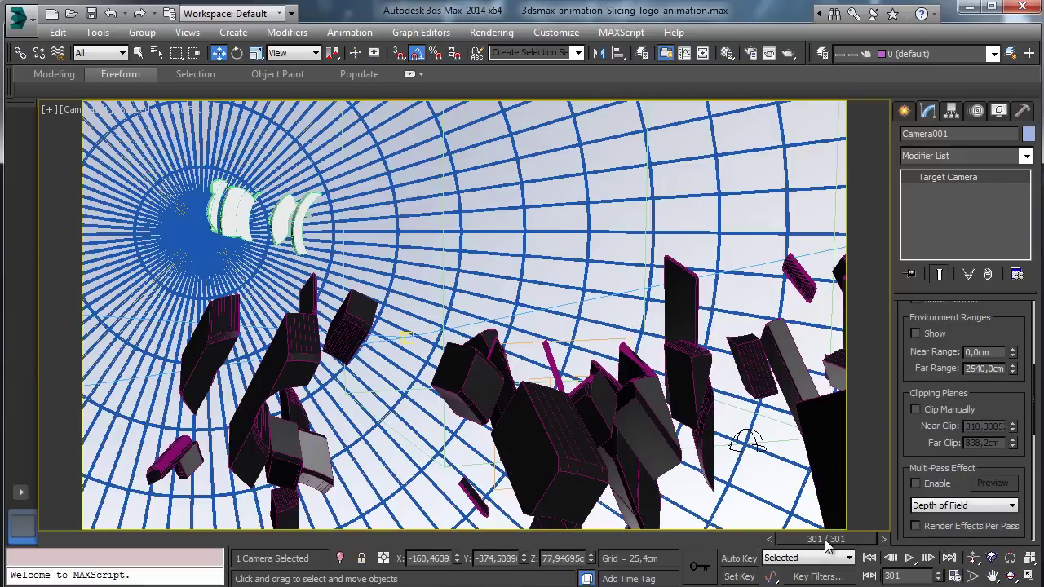
pyautogui.moveTo(825, 547); pyautogui.dragTo(46, 492)
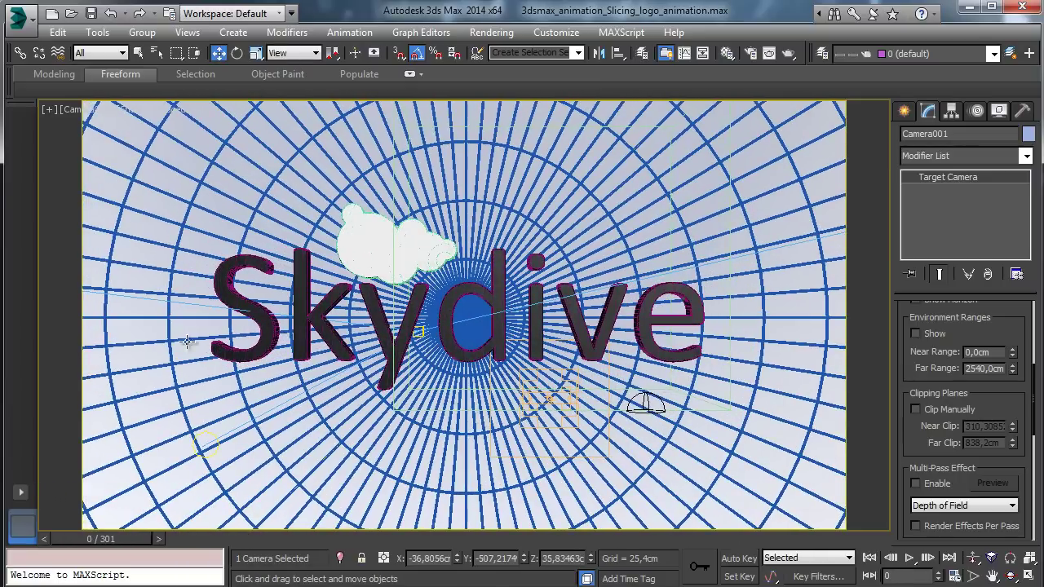
pyautogui.moveTo(125, 538); pyautogui.dragTo(763, 501)
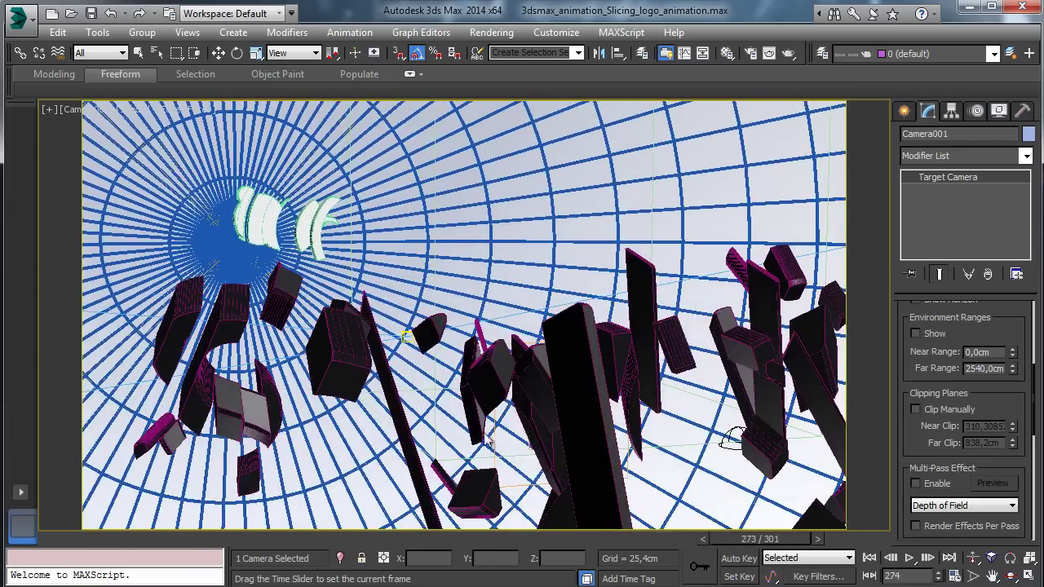
pyautogui.click(81, 538)
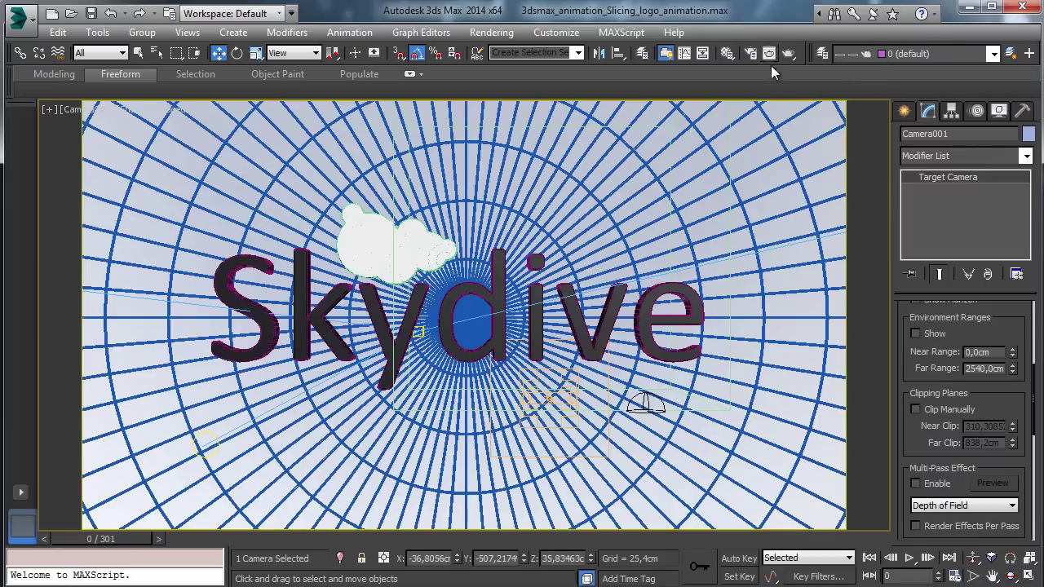
pyautogui.hotkey('shift', 'q')
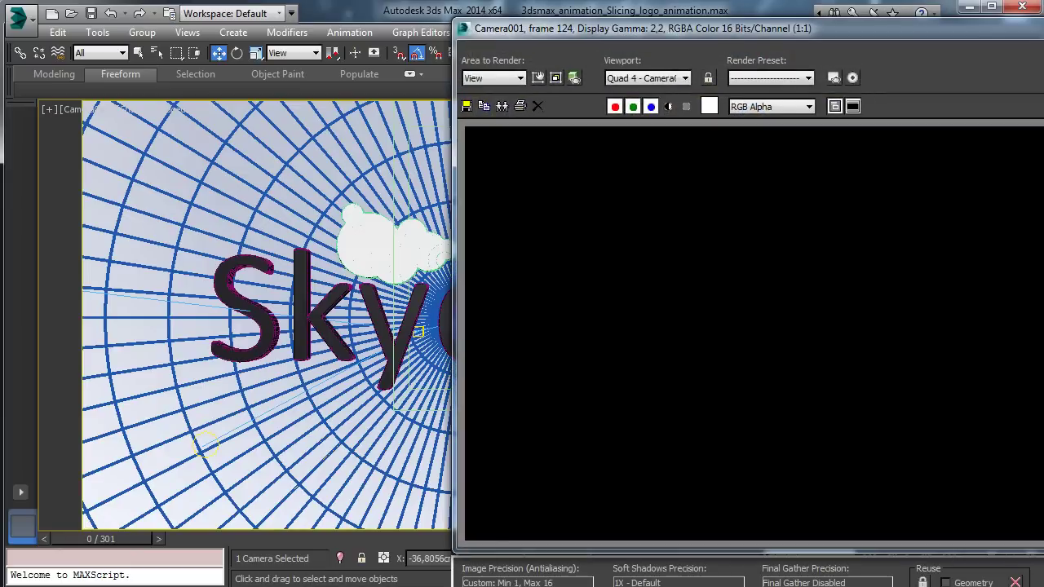
pyautogui.click(1021, 7)
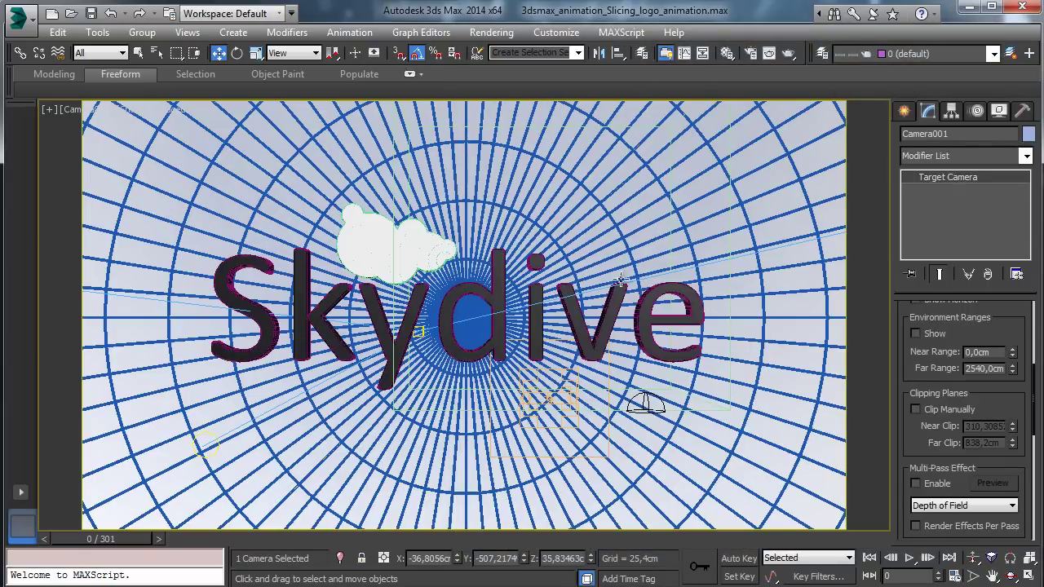
# - Select PF_Logo under PF Engine002 from the scene object list
pyautogui.click(603, 366)
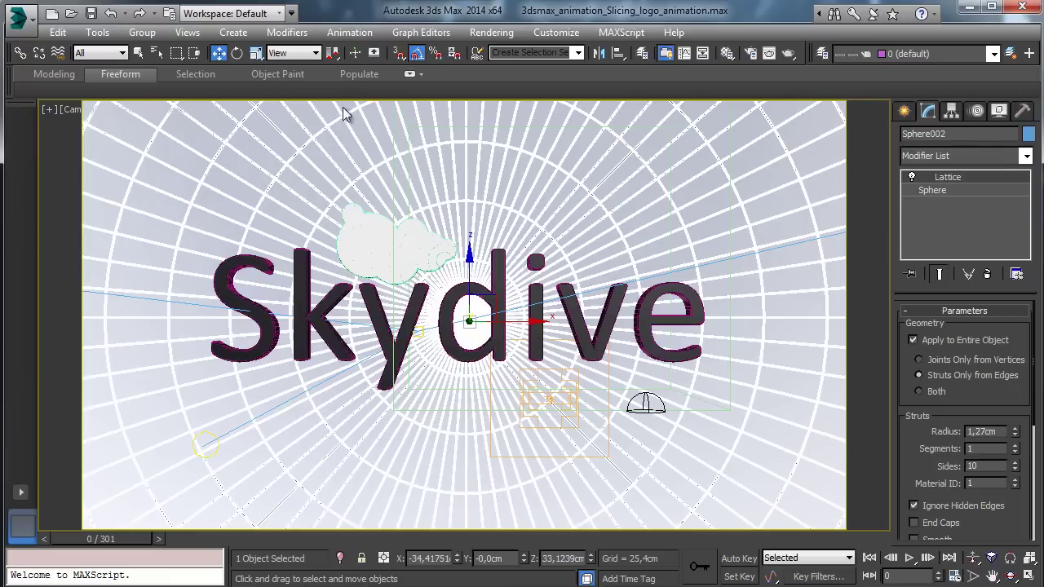
pyautogui.press('h')
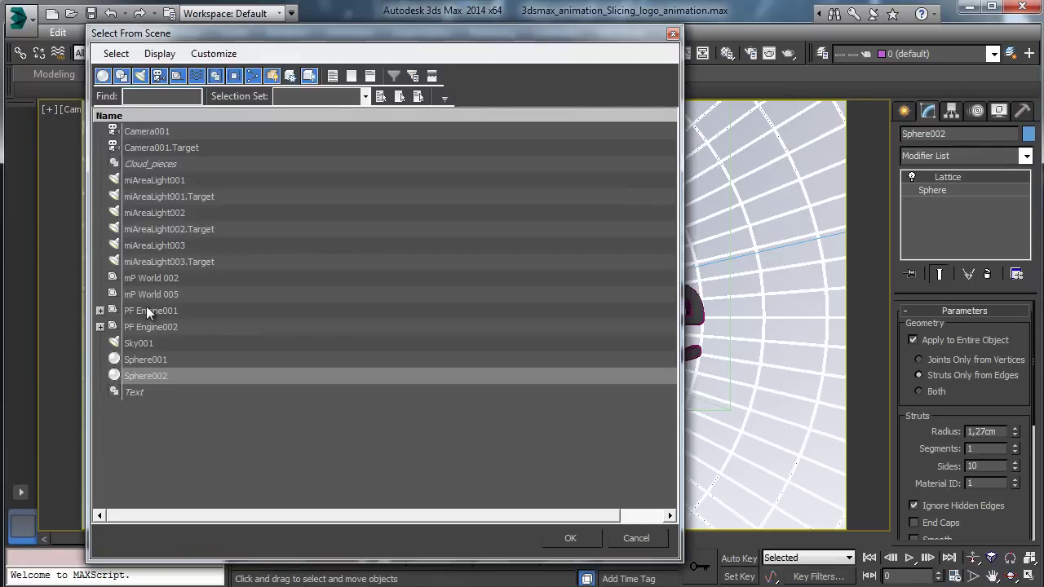
pyautogui.click(149, 329)
pyautogui.click(100, 326)
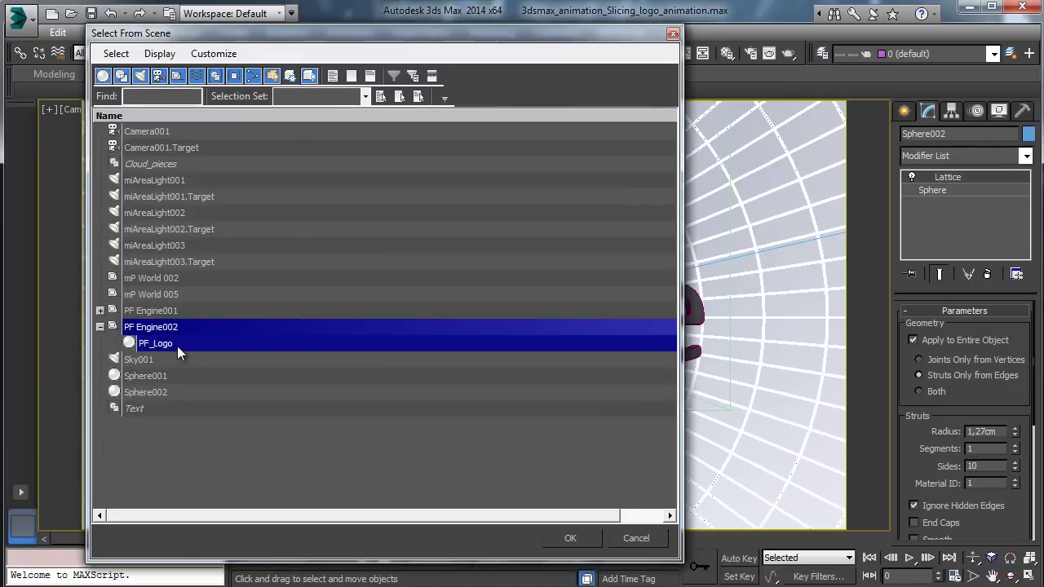
pyautogui.click(318, 343)
pyautogui.click(570, 538)
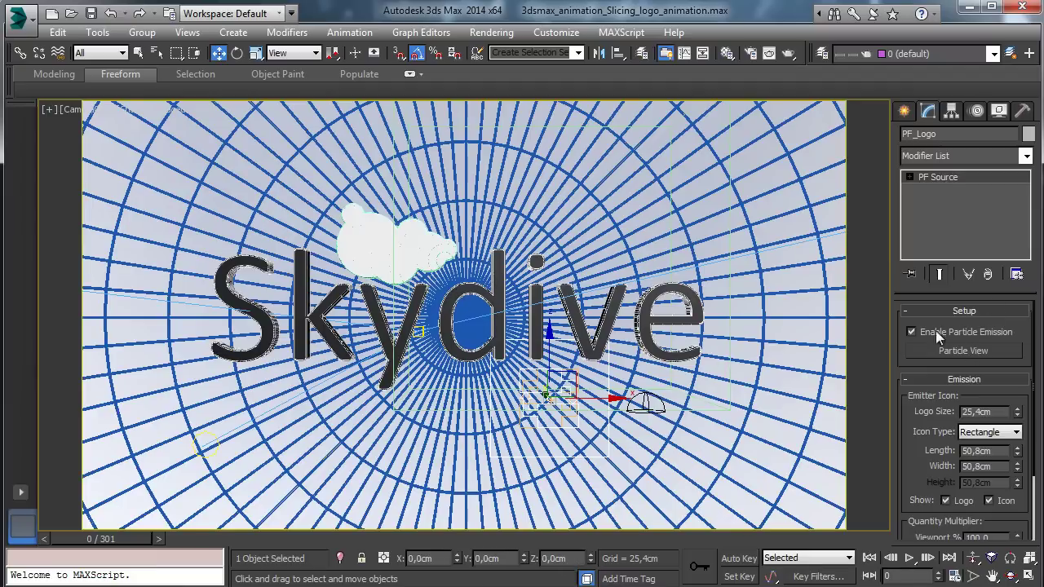
pyautogui.click(936, 349)
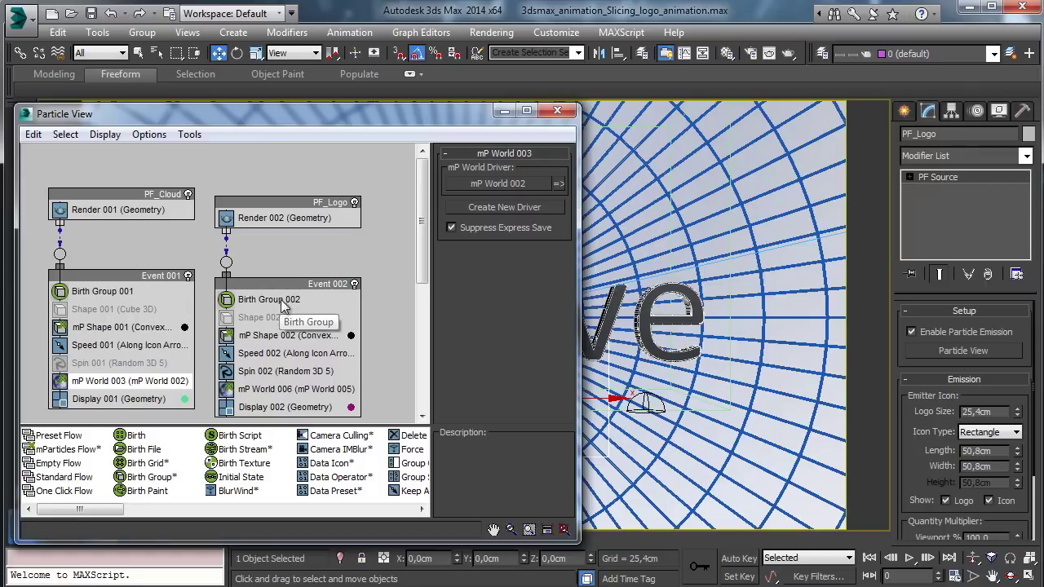
pyautogui.click(557, 111)
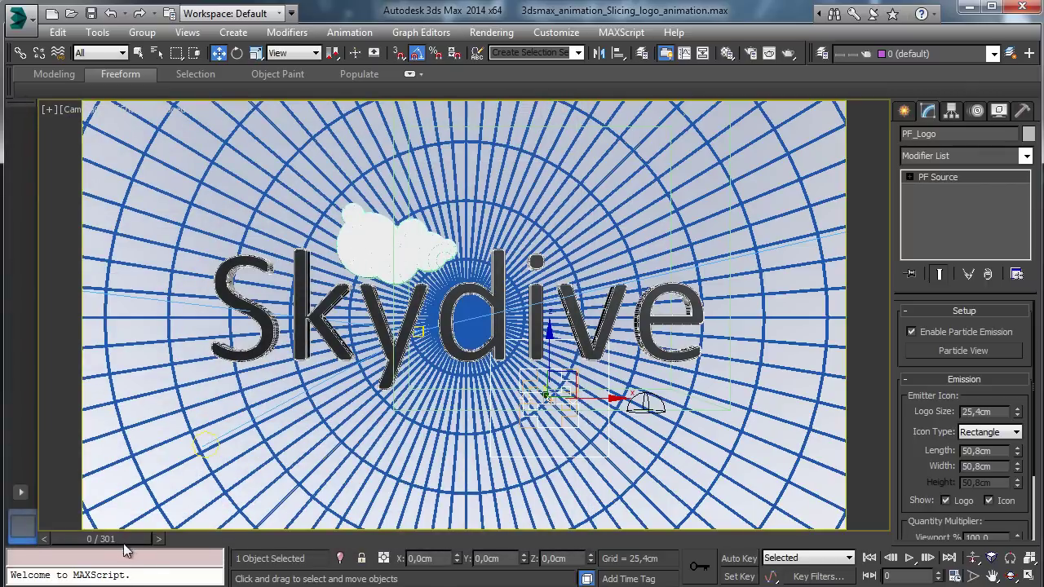
# - Scrub the time slider to frame 39 to watch the logo slice apart
pyautogui.moveTo(123, 543); pyautogui.dragTo(215, 542)
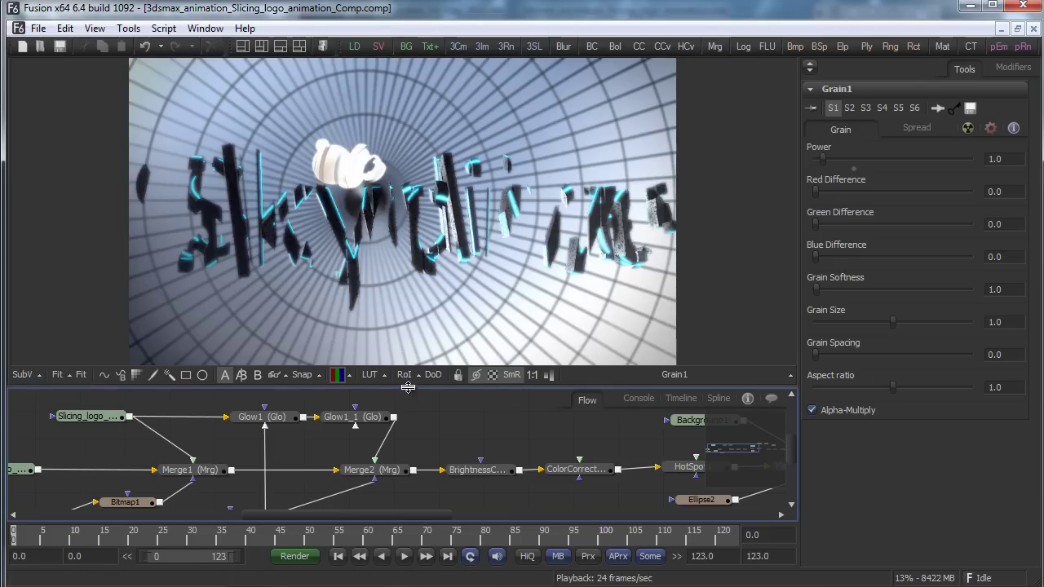
# - Enlarge the node flow and view the Slicing_logo beauty and Object ID passes
pyautogui.moveTo(402, 384); pyautogui.dragTo(402, 335)
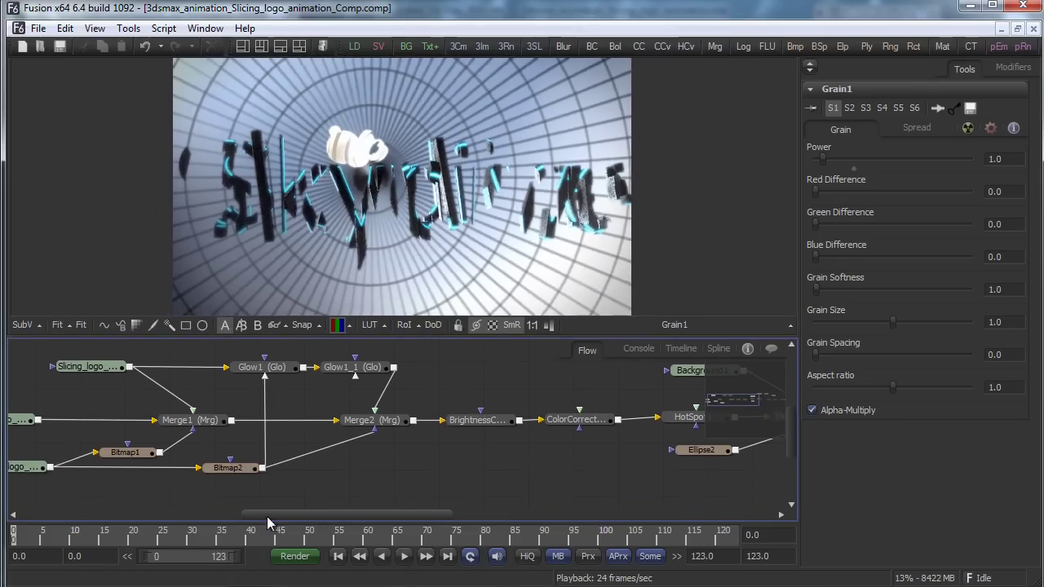
pyautogui.moveTo(267, 513); pyautogui.dragTo(225, 513)
pyautogui.moveTo(249, 366); pyautogui.dragTo(486, 228)
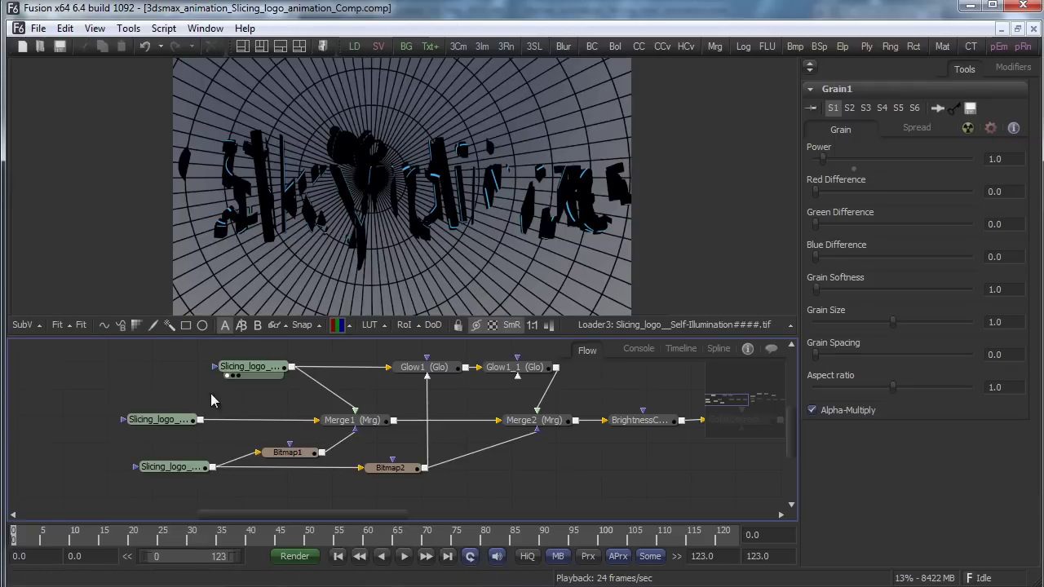
pyautogui.moveTo(180, 426); pyautogui.dragTo(398, 243)
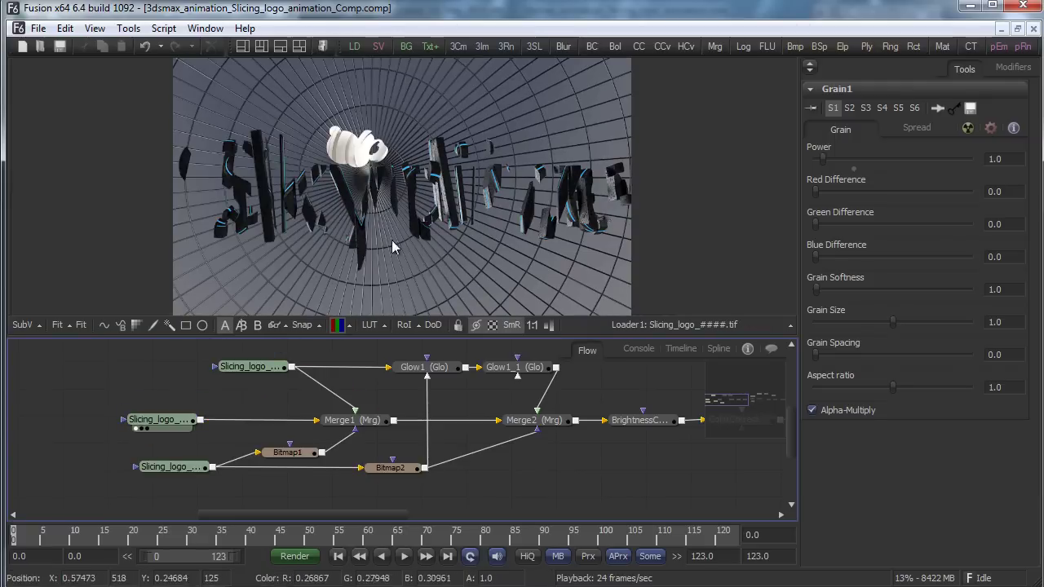
pyautogui.click(175, 468)
pyautogui.moveTo(538, 204); pyautogui.dragTo(440, 272)
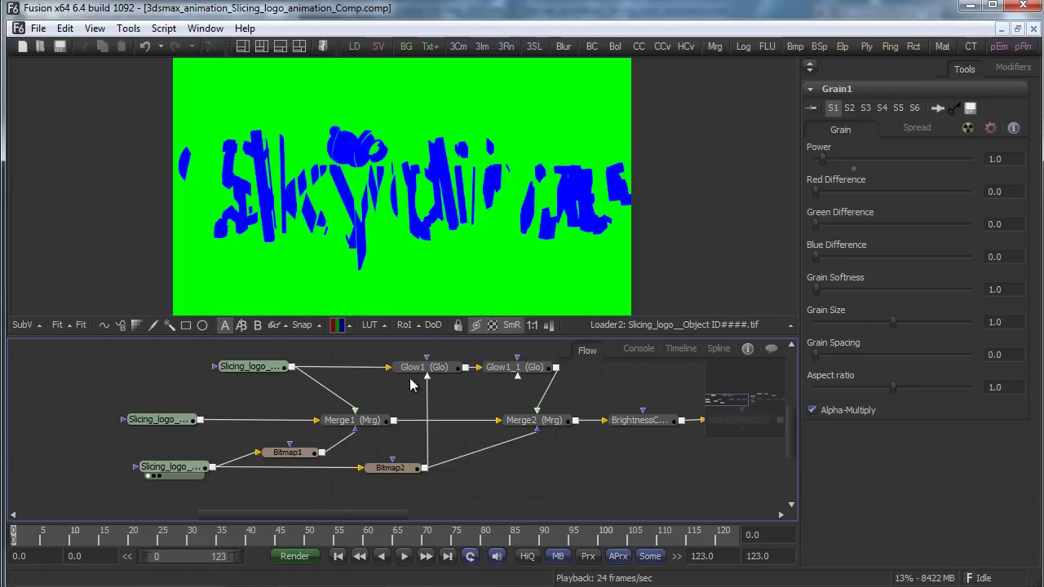
# - View the Merge1, Merge2, BrightnessContrast1, ColorCorrector1, HotSpot1 and Merge3 results in turn
pyautogui.click(341, 428)
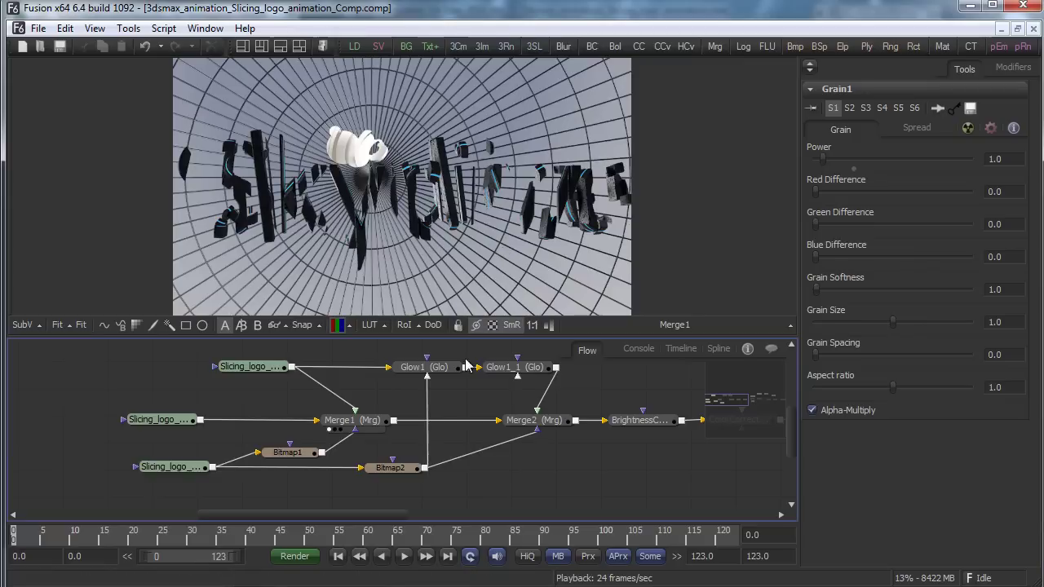
pyautogui.click(524, 416)
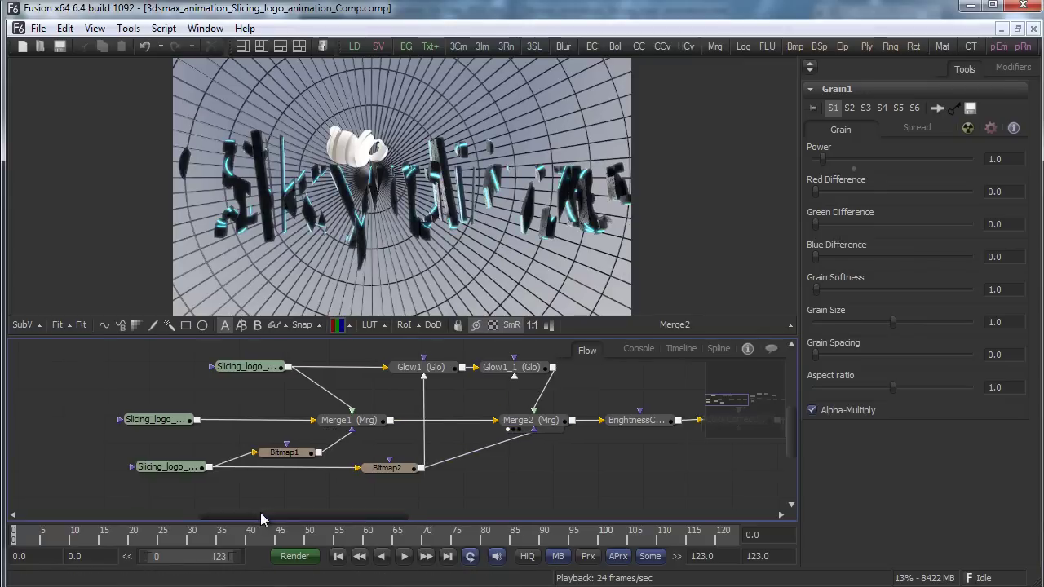
pyautogui.moveTo(260, 512); pyautogui.dragTo(343, 512)
pyautogui.click(331, 420)
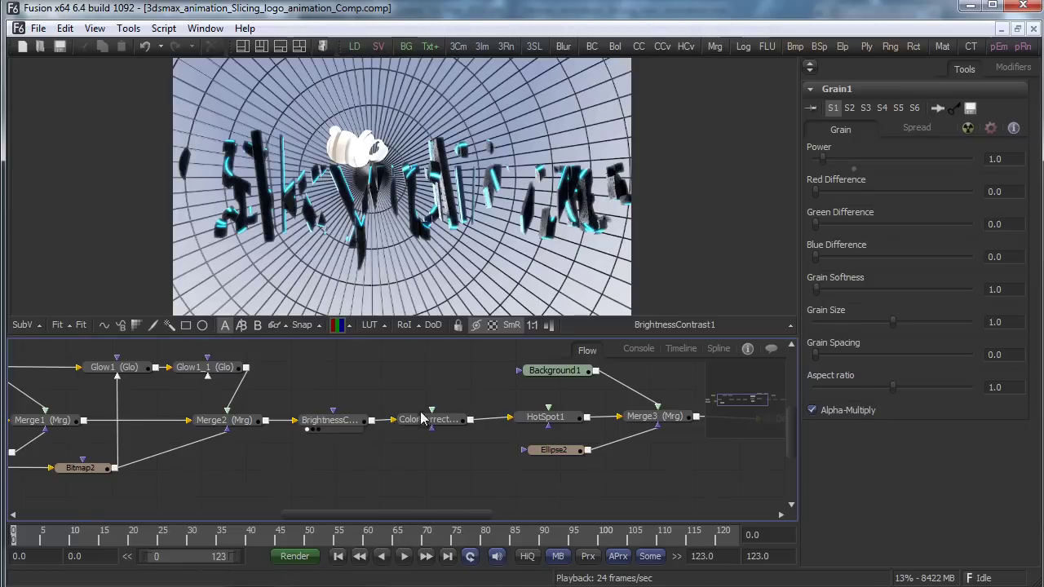
pyautogui.click(431, 420)
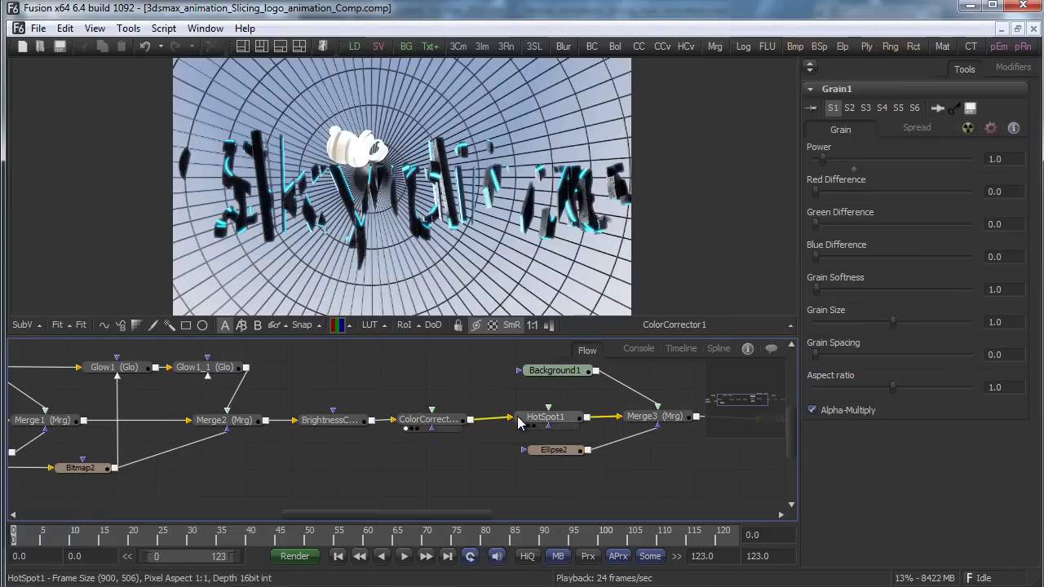
pyautogui.click(539, 420)
pyautogui.click(659, 420)
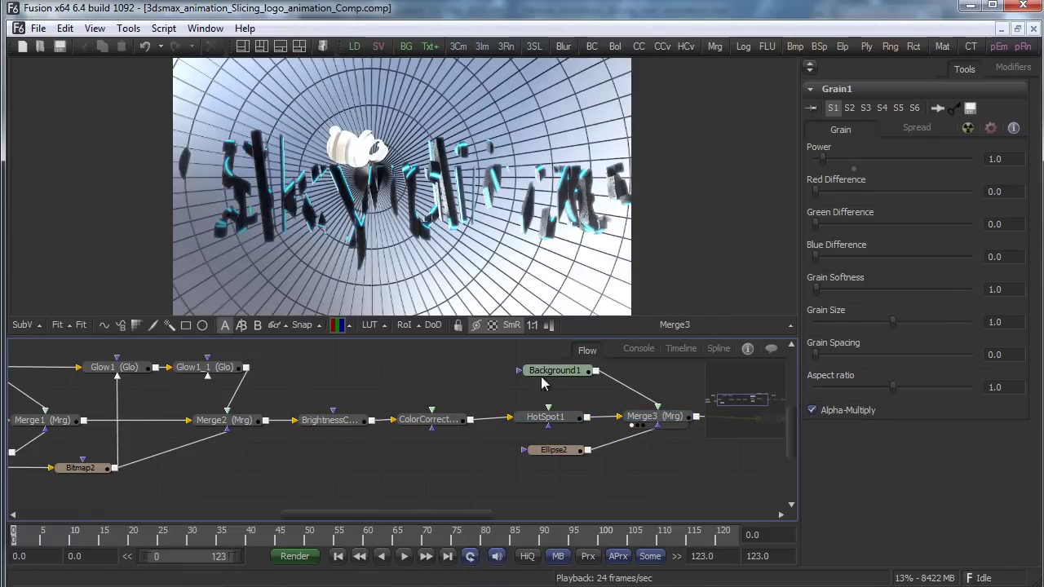
# - Show Loader4's Slicing_logo Z Depth pass in the viewer
pyautogui.moveTo(315, 514); pyautogui.dragTo(392, 519)
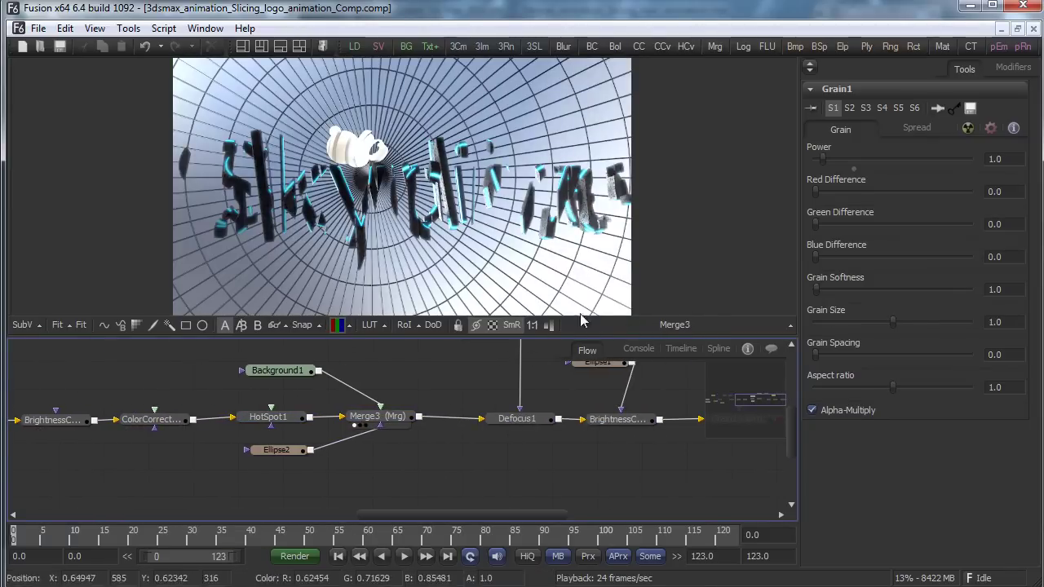
pyautogui.moveTo(789, 432); pyautogui.dragTo(791, 399)
pyautogui.click(379, 403)
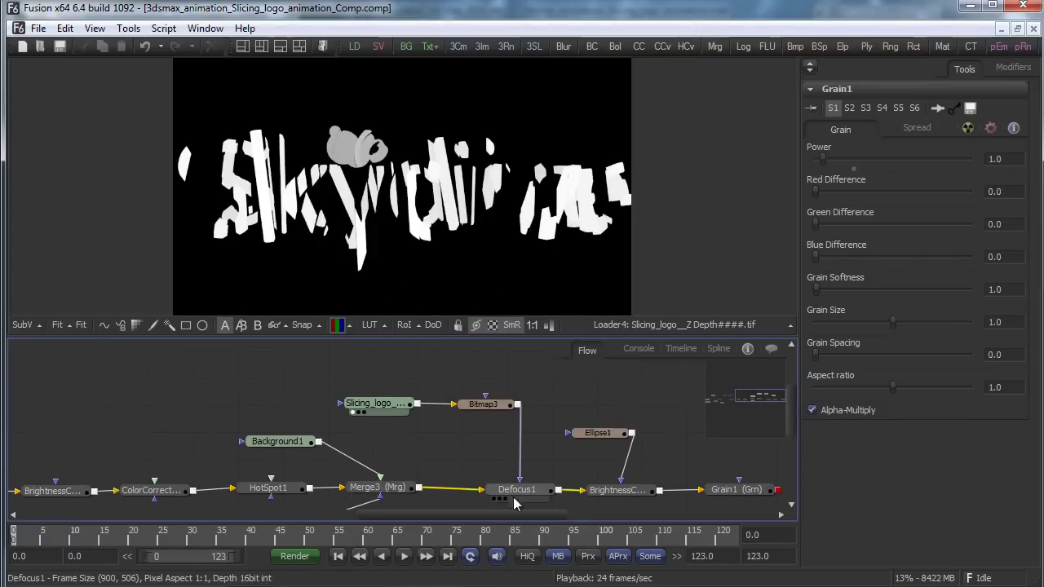
# - View the Defocus1 blur, then Grain1's depth-blurred, cyan-edged Skydive logo in the tunnel
pyautogui.moveTo(512, 493); pyautogui.dragTo(542, 245)
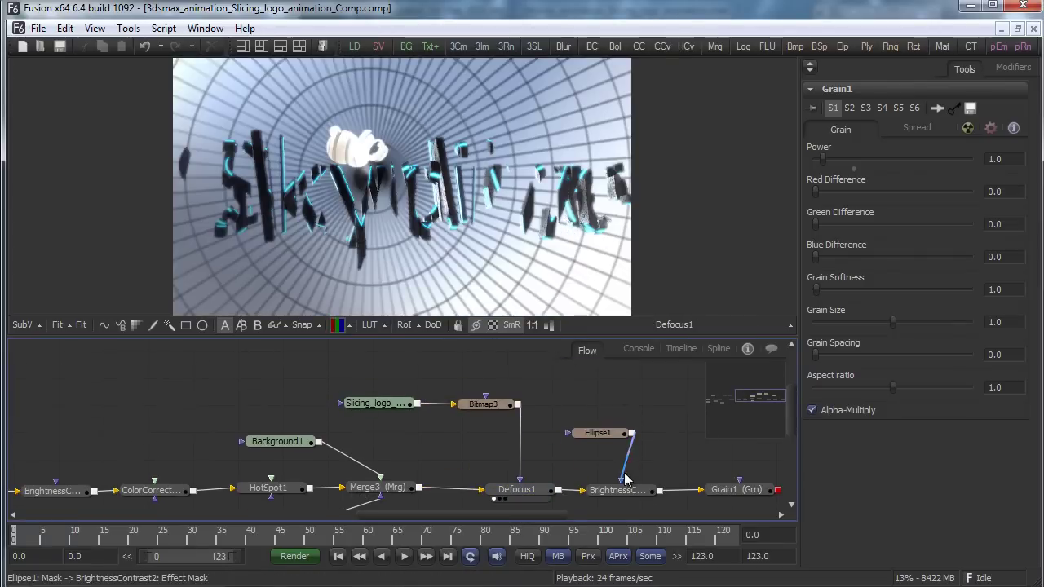
pyautogui.moveTo(724, 489); pyautogui.dragTo(573, 79)
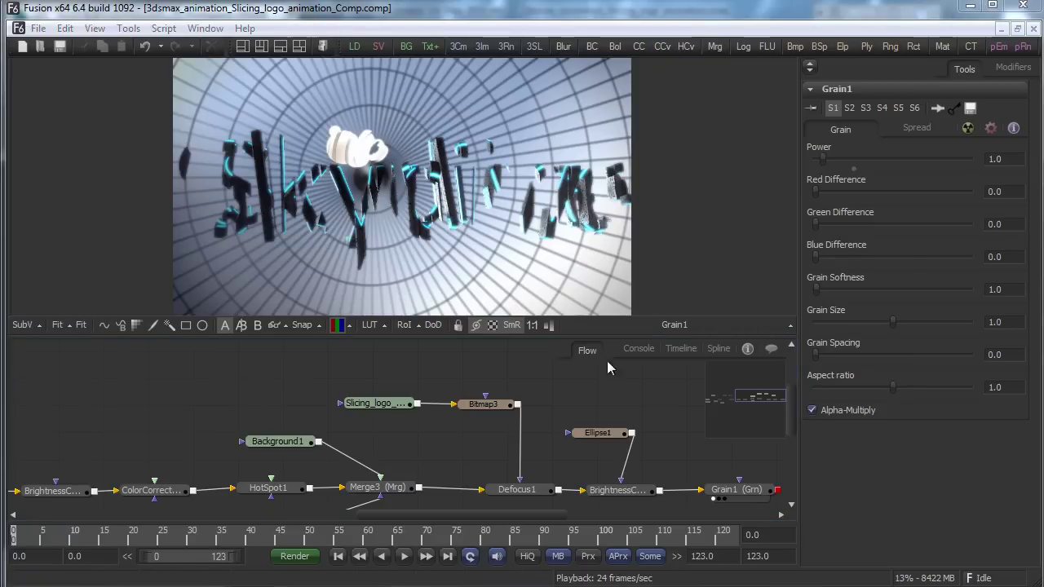
# - Scrub and play the composite to frame 123, resizing the viewer and node flow
pyautogui.moveTo(22, 542); pyautogui.dragTo(156, 538)
pyautogui.click(403, 556)
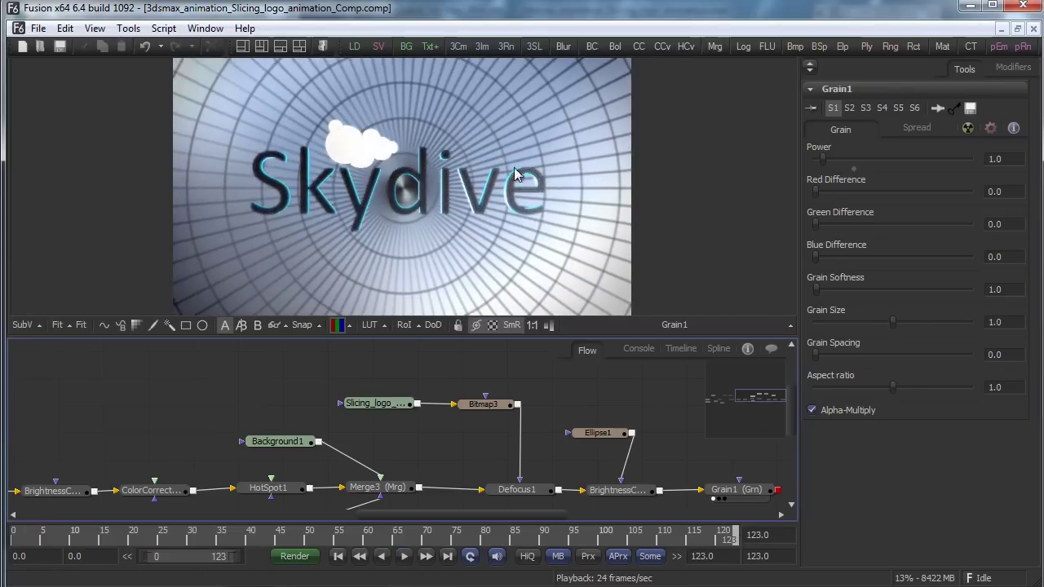
pyautogui.moveTo(463, 341); pyautogui.dragTo(457, 395)
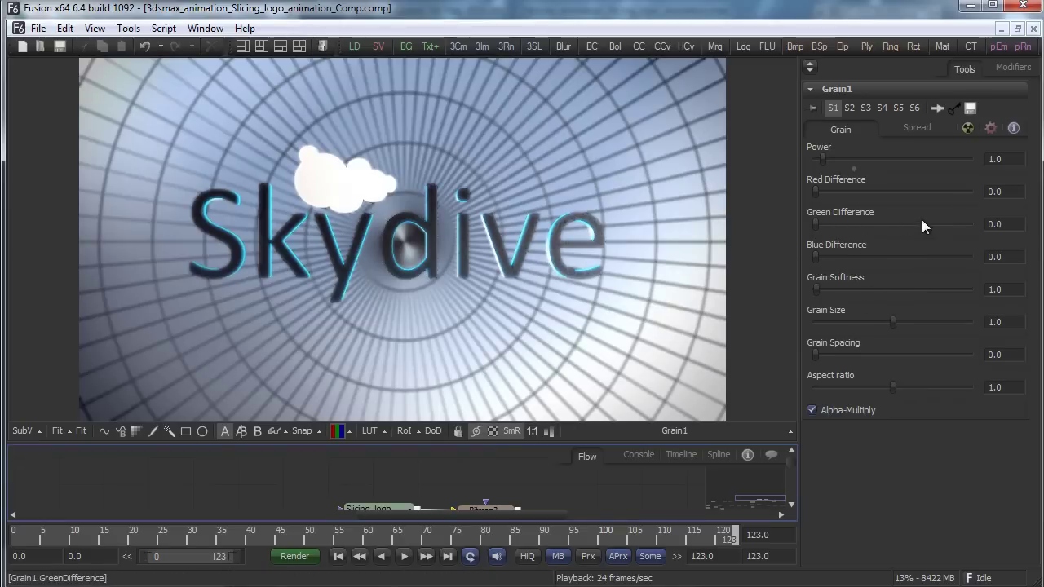
pyautogui.moveTo(506, 440); pyautogui.dragTo(503, 382)
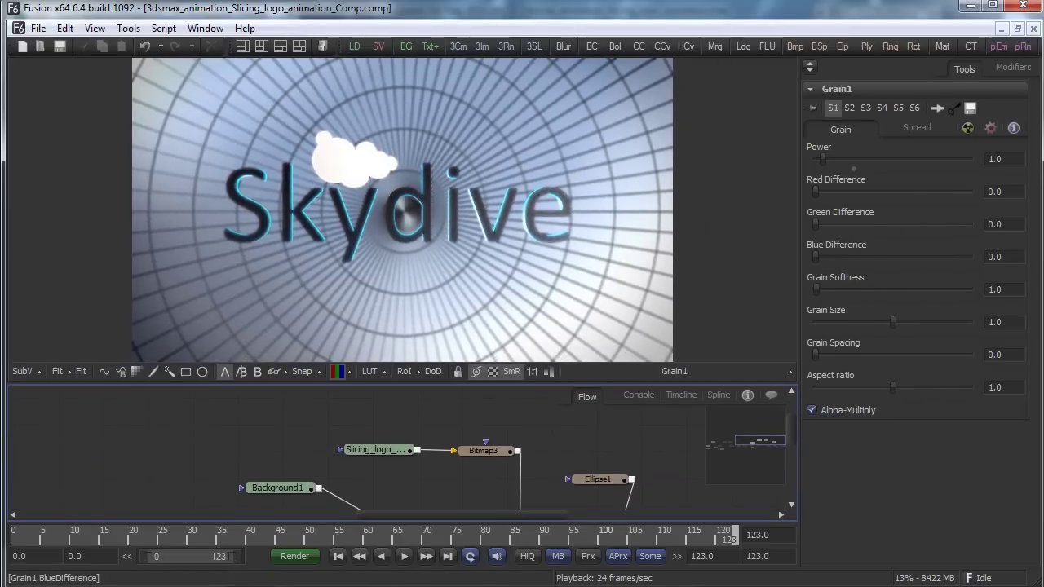